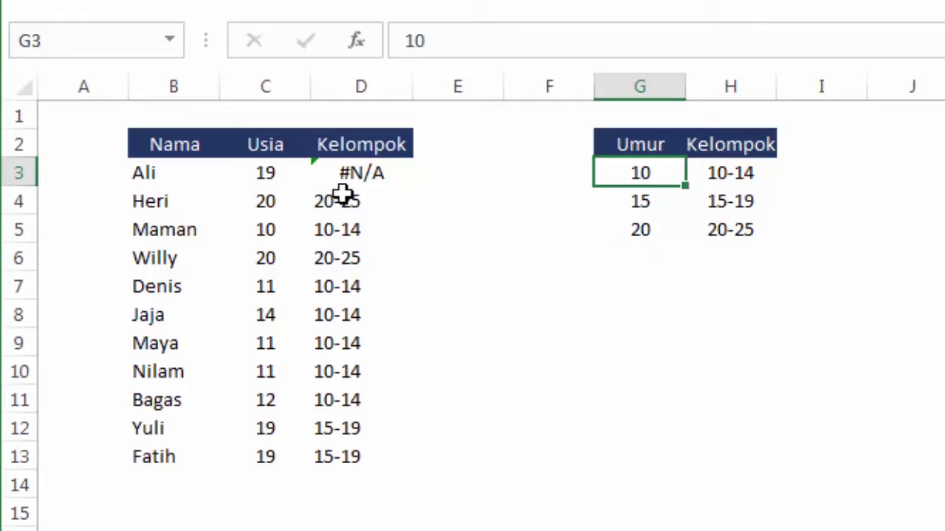
Step: Examine the age in C3, the 15 entry in the lookup table and the exact-match VLOOKUP in D3, then fill it down
{"action": "left_click", "coordinate": [273, 177]}
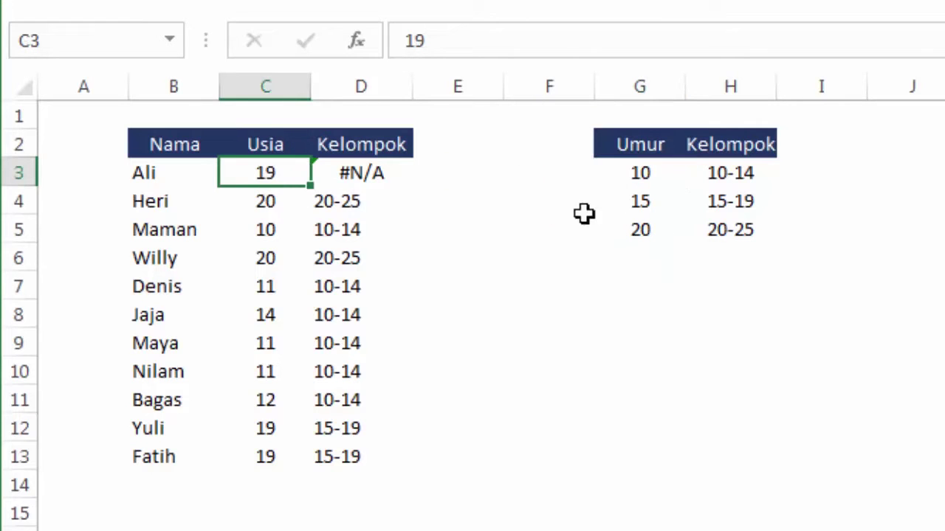
{"action": "left_click", "coordinate": [649, 203]}
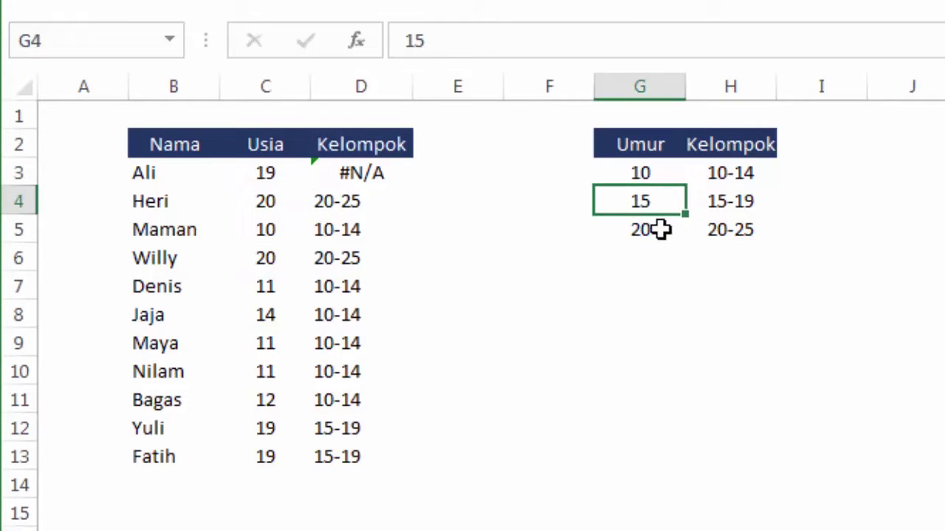
{"action": "left_click", "coordinate": [371, 180]}
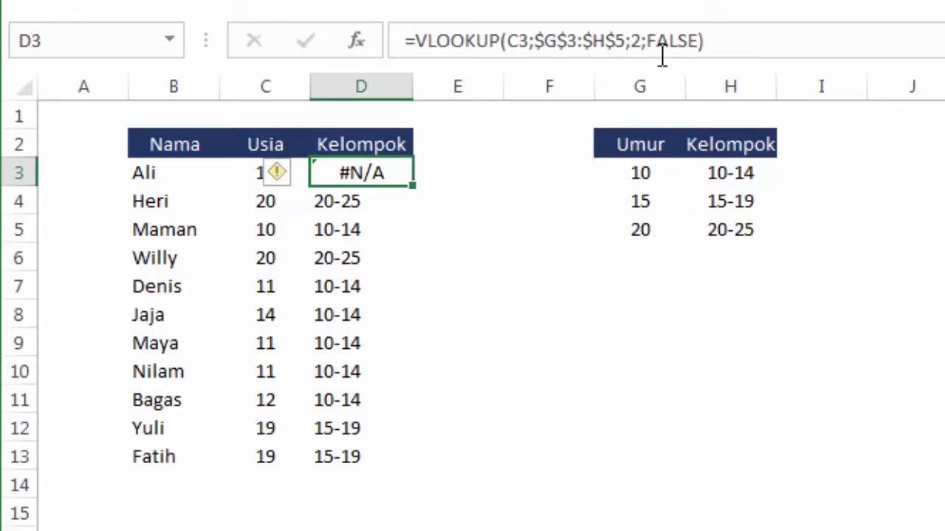
{"action": "double_click", "coordinate": [413, 190]}
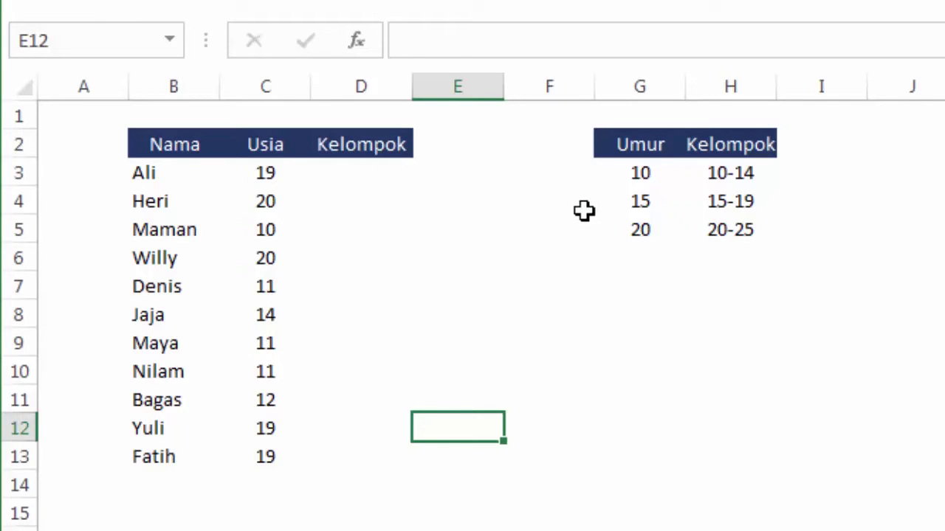
Step: Examine the lookup table's Umur thresholds in G3:G5 and their matching Kelompok ranges in column H
{"action": "left_click", "coordinate": [660, 153]}
{"action": "left_click", "coordinate": [662, 174]}
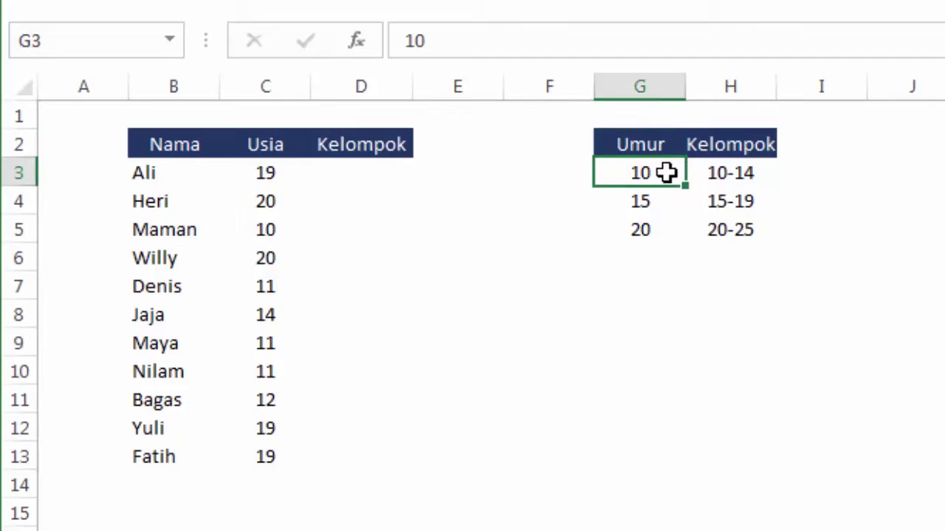
{"action": "left_click", "coordinate": [659, 201]}
{"action": "left_click", "coordinate": [661, 228]}
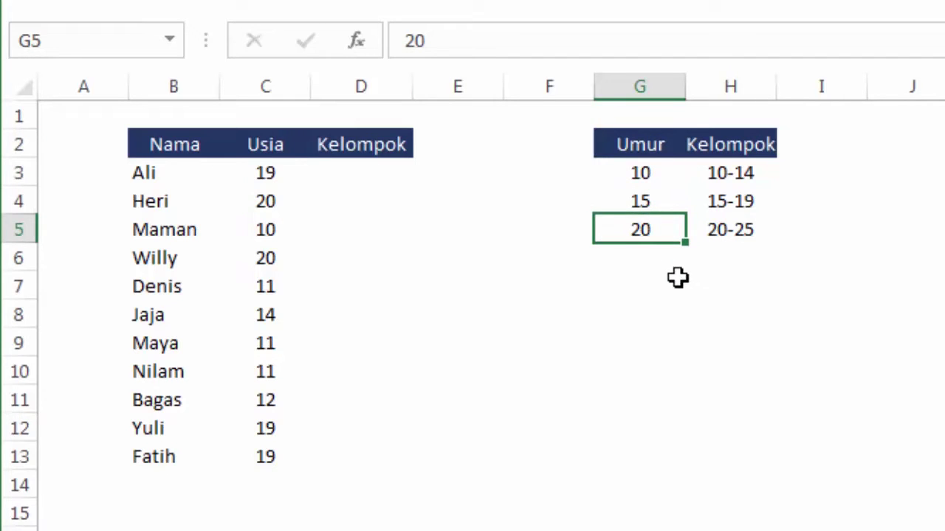
{"action": "left_click", "coordinate": [729, 173]}
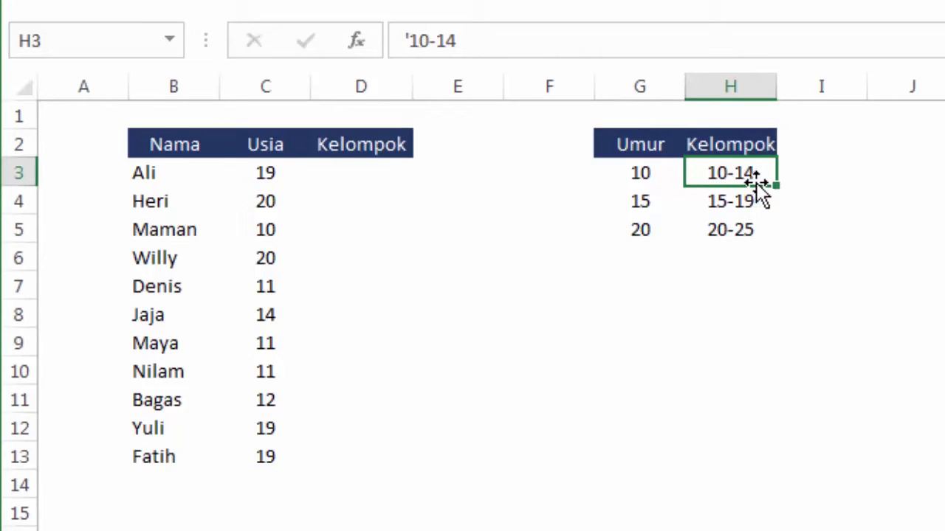
{"action": "left_click", "coordinate": [722, 203]}
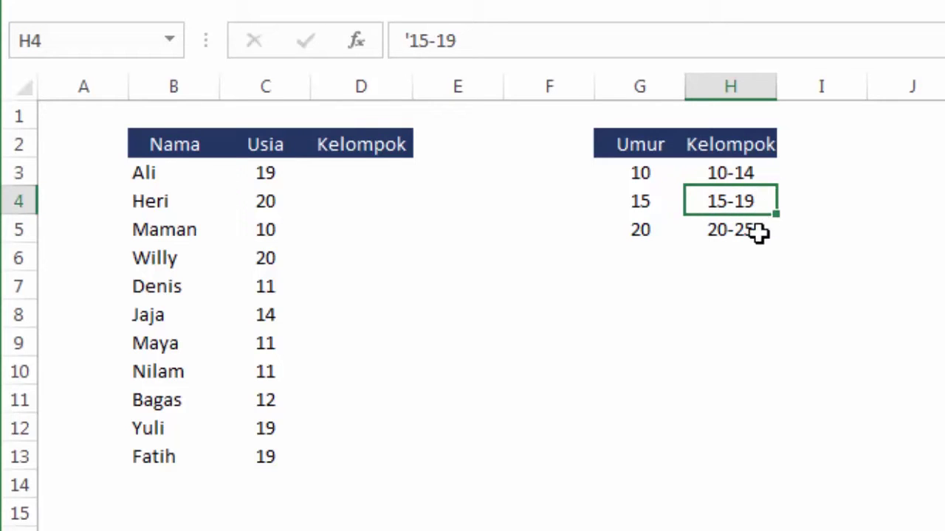
{"action": "left_click", "coordinate": [759, 282]}
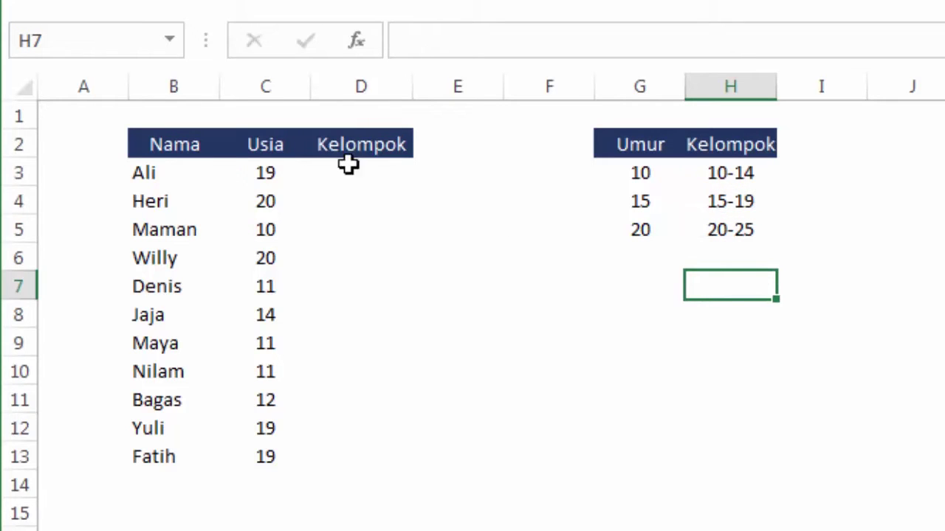
Step: Review the Usia values in C3:C13 and compare the ages in C3 and C4 with the age groups in H4 and H5
{"action": "left_click", "coordinate": [164, 144]}
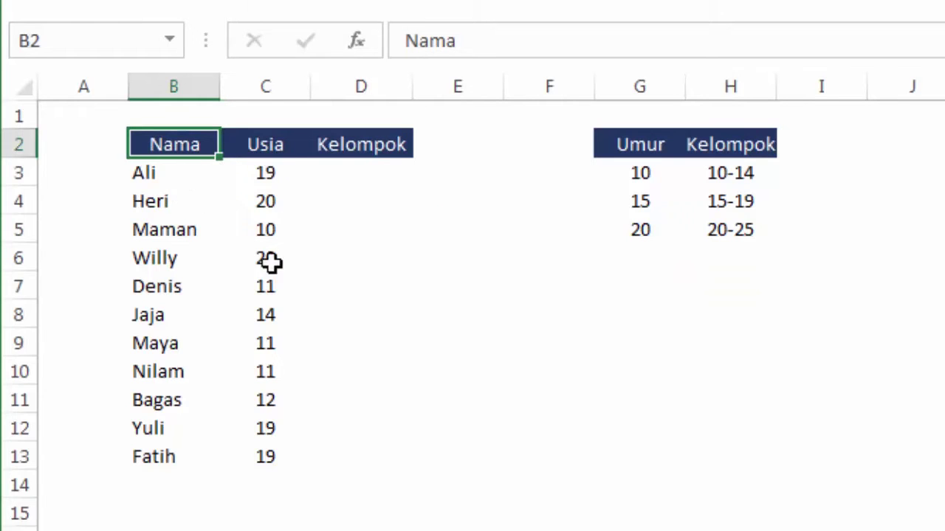
{"action": "left_click_drag", "start_coordinate": [262, 173], "coordinate": [268, 445]}
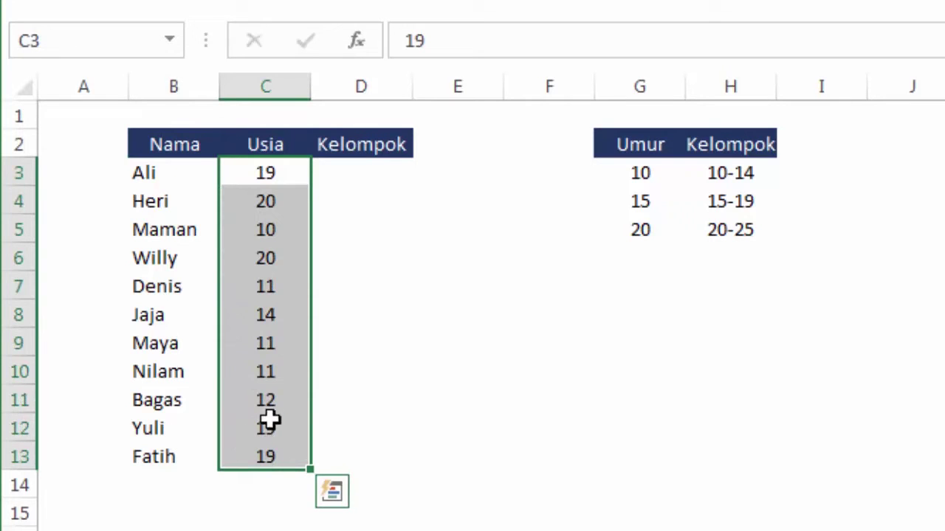
{"action": "left_click", "coordinate": [404, 172]}
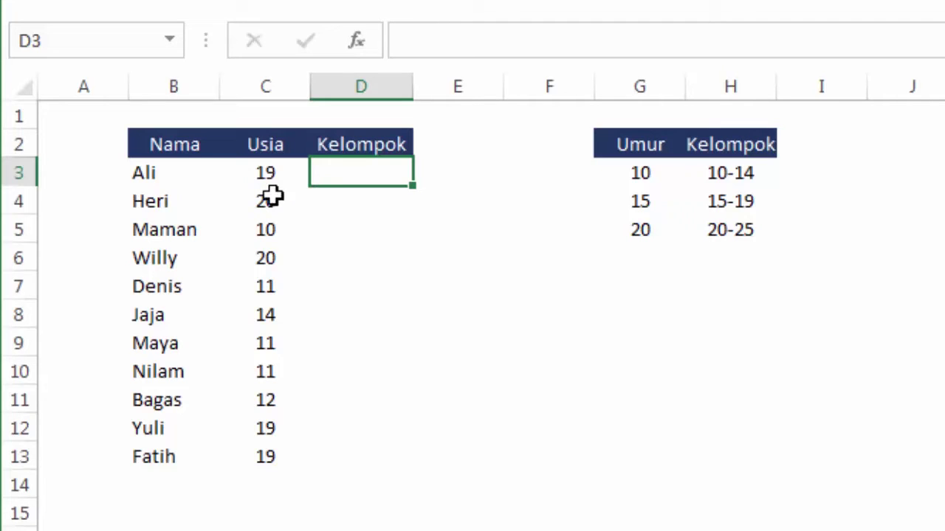
{"action": "left_click", "coordinate": [168, 174]}
{"action": "left_click", "coordinate": [269, 175]}
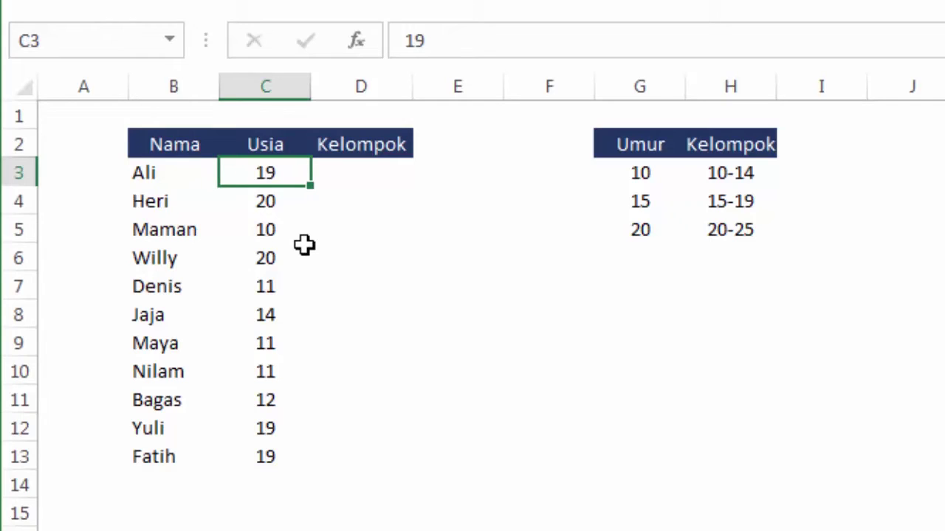
{"action": "left_click", "coordinate": [727, 206]}
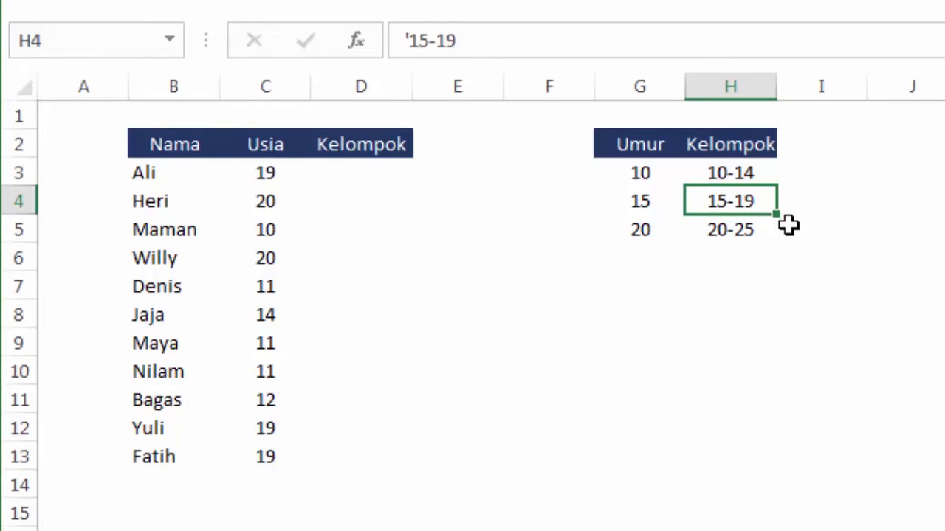
{"action": "left_click", "coordinate": [275, 196]}
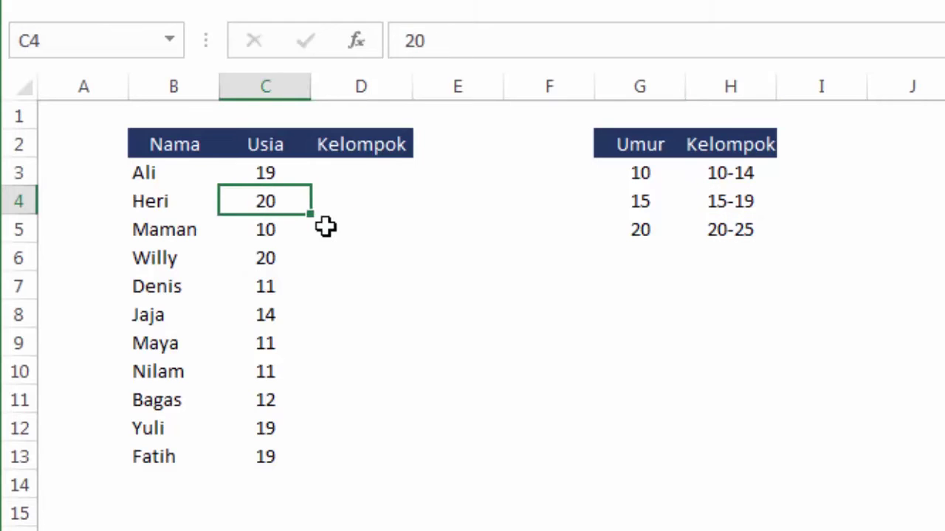
{"action": "left_click", "coordinate": [722, 231]}
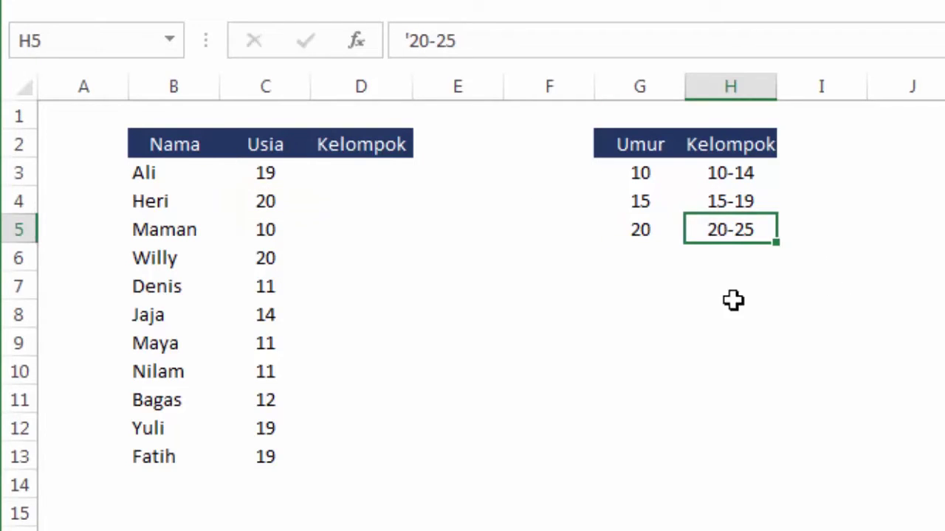
{"action": "left_click", "coordinate": [509, 302]}
Step: Enter a VLOOKUP in D3 that looks up C3 in the absolute range $G$3:$H$5, column 2, with approximate match (TRUE)
{"action": "left_click", "coordinate": [370, 182]}
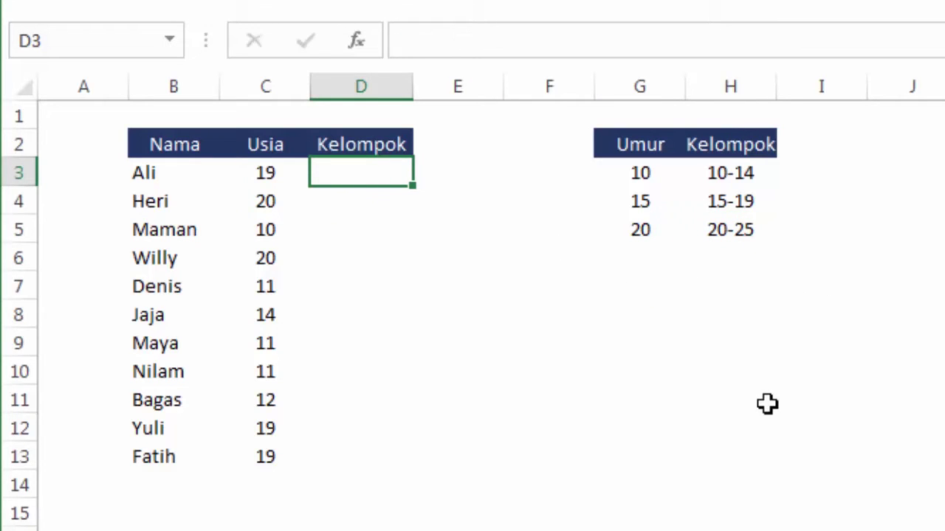
{"action": "type", "text": "=vl"}
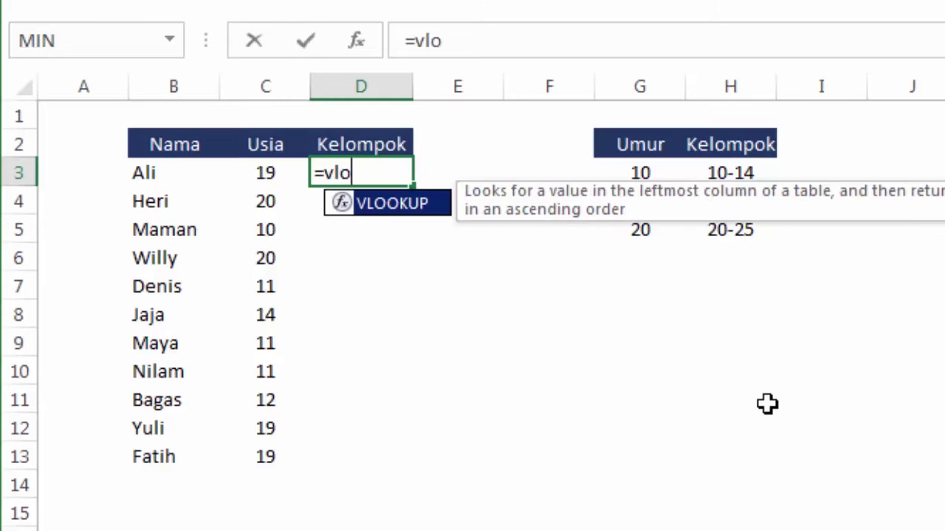
{"action": "type", "text": "o"}
{"action": "key", "text": "Tab"}
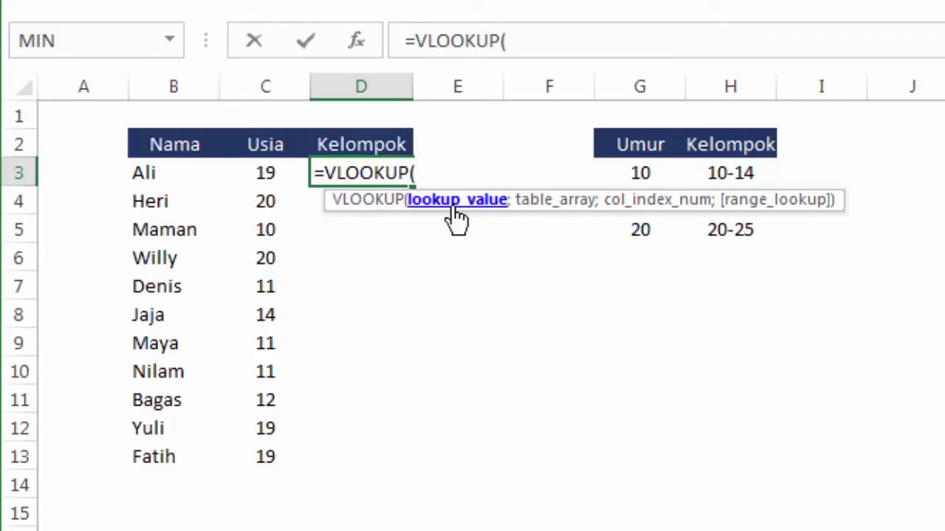
{"action": "left_click", "coordinate": [267, 170]}
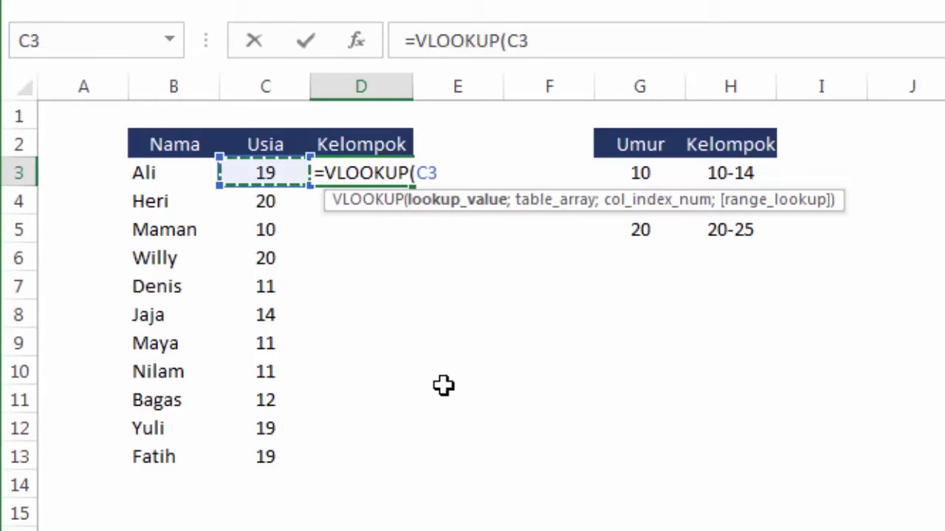
{"action": "type", "text": ";"}
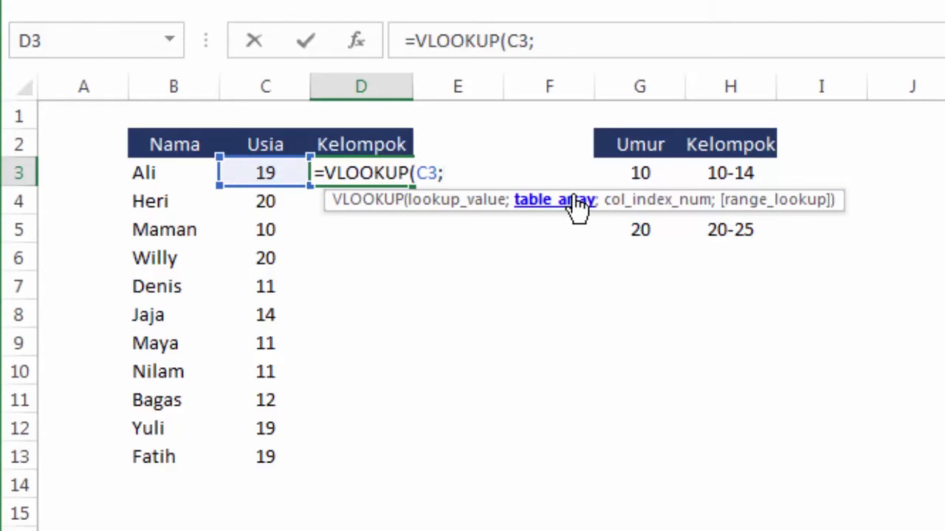
{"action": "left_click_drag", "start_coordinate": [618, 173], "coordinate": [707, 232]}
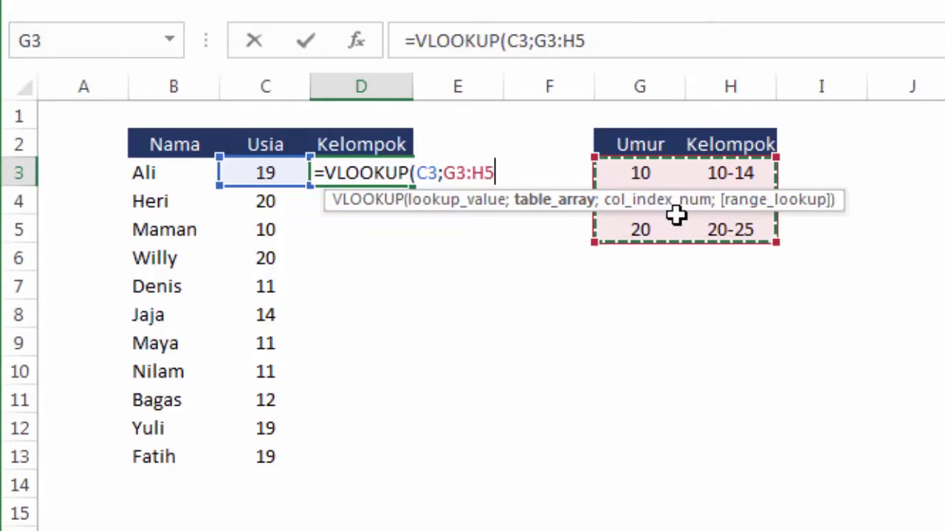
{"action": "key", "text": "F4"}
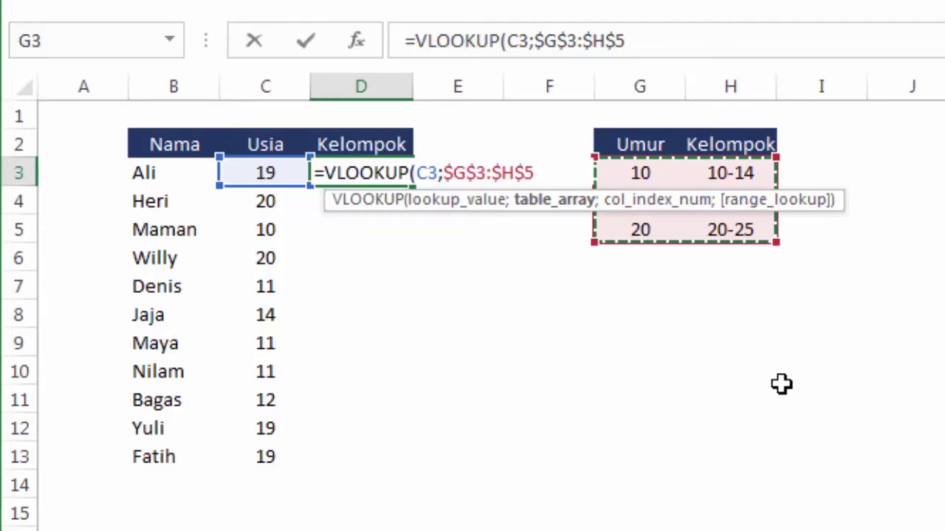
{"action": "type", "text": ";"}
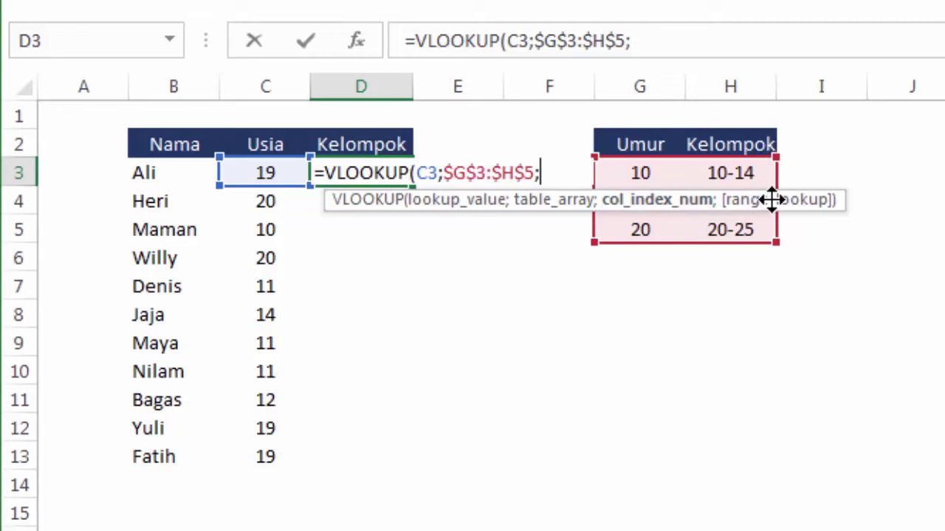
{"action": "type", "text": ";"}
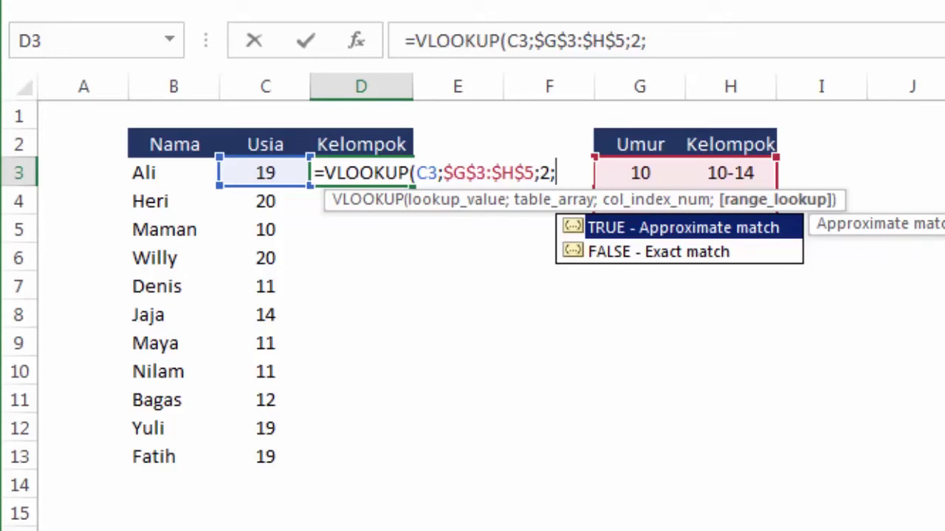
{"action": "key", "text": "Tab"}
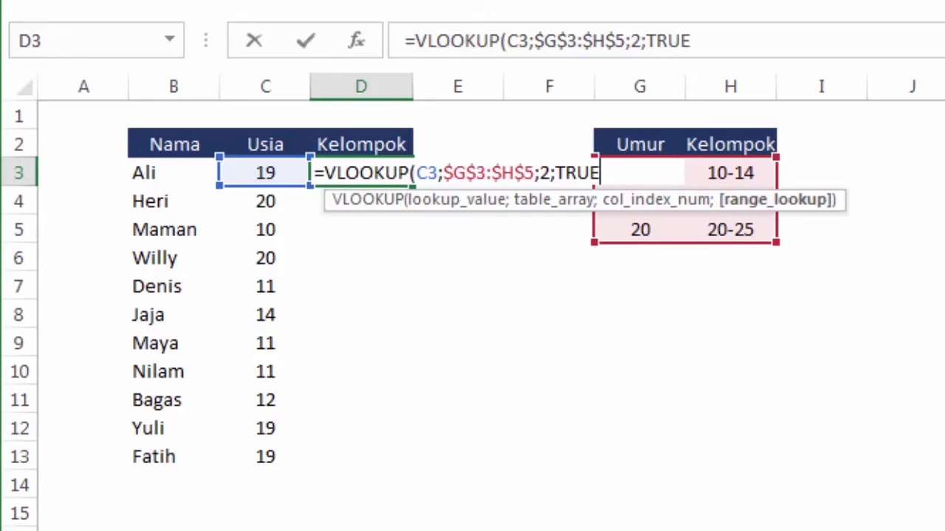
{"action": "key", "text": "Return"}
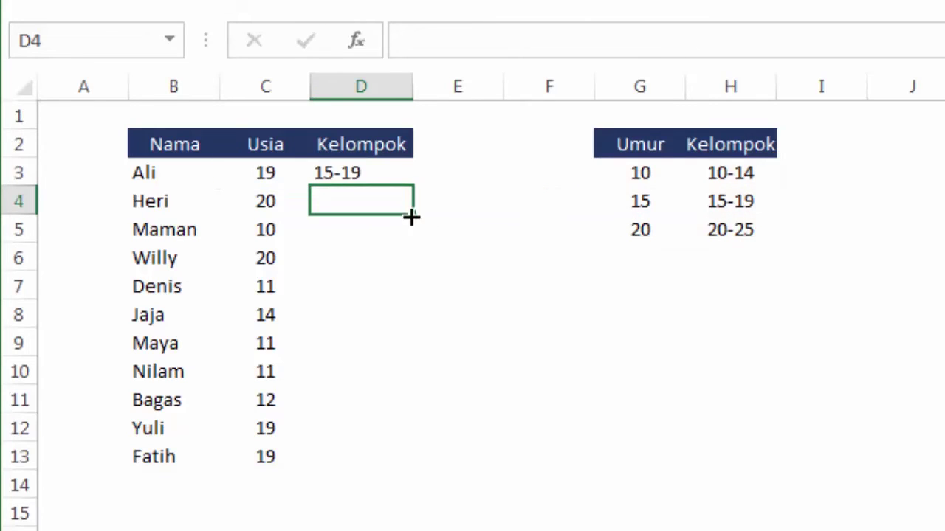
Step: Copy the VLOOKUP formula from D3 down the Kelompok column through D13
{"action": "left_click", "coordinate": [372, 167]}
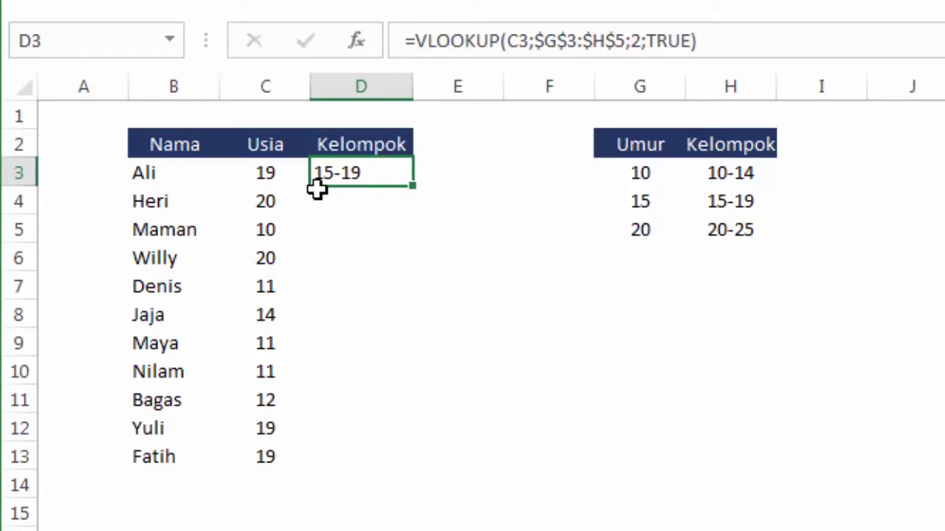
{"action": "left_click", "coordinate": [258, 178]}
{"action": "left_click", "coordinate": [363, 177]}
{"action": "left_click_drag", "start_coordinate": [415, 185], "coordinate": [421, 459]}
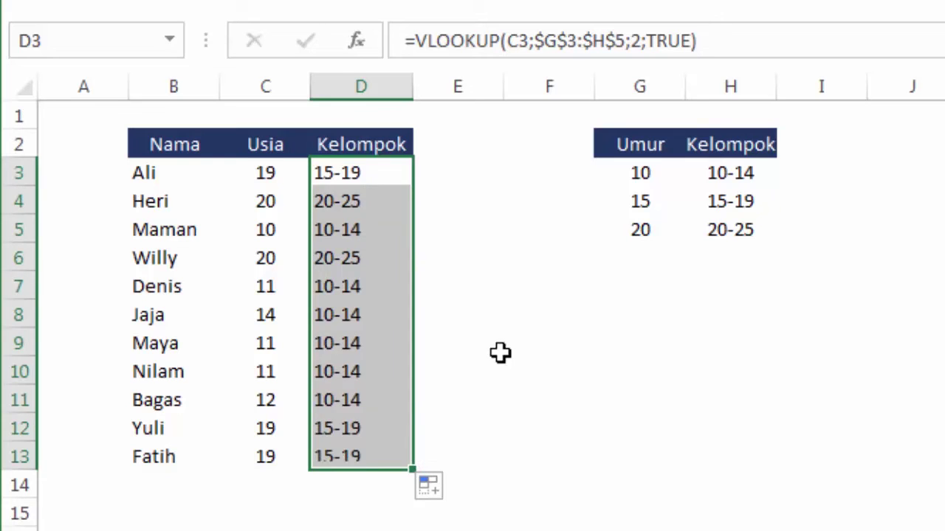
{"action": "left_click", "coordinate": [512, 347]}
Step: Check the copied formulas in D4 and D5 against the ages in C4 and C5
{"action": "left_click", "coordinate": [256, 206]}
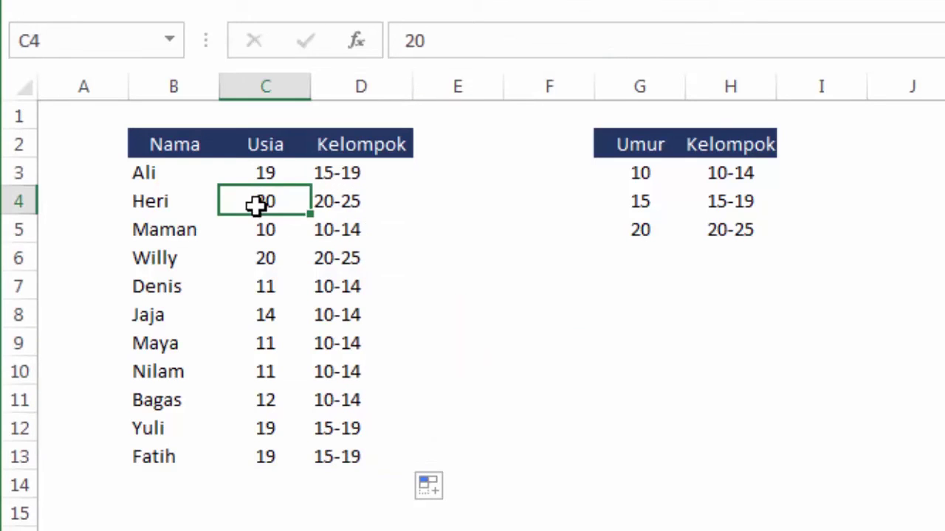
{"action": "left_click", "coordinate": [346, 207]}
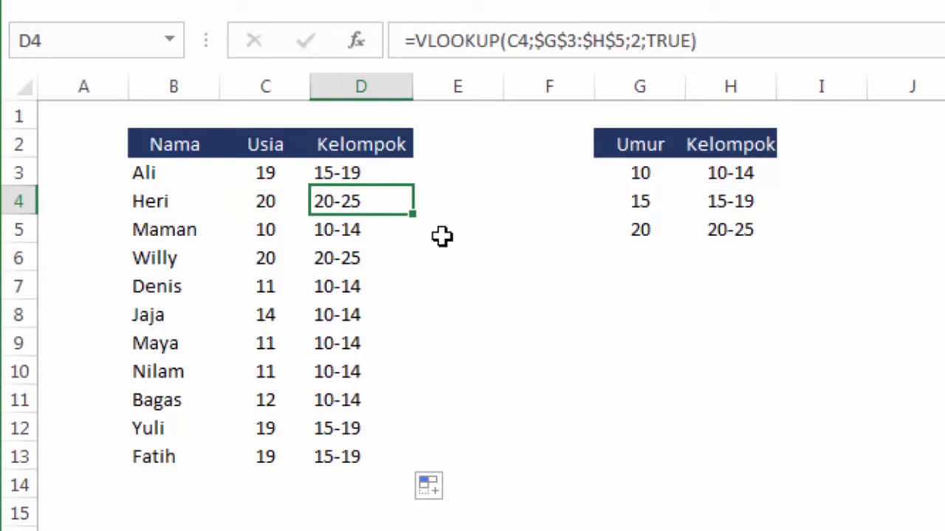
{"action": "left_click", "coordinate": [265, 231]}
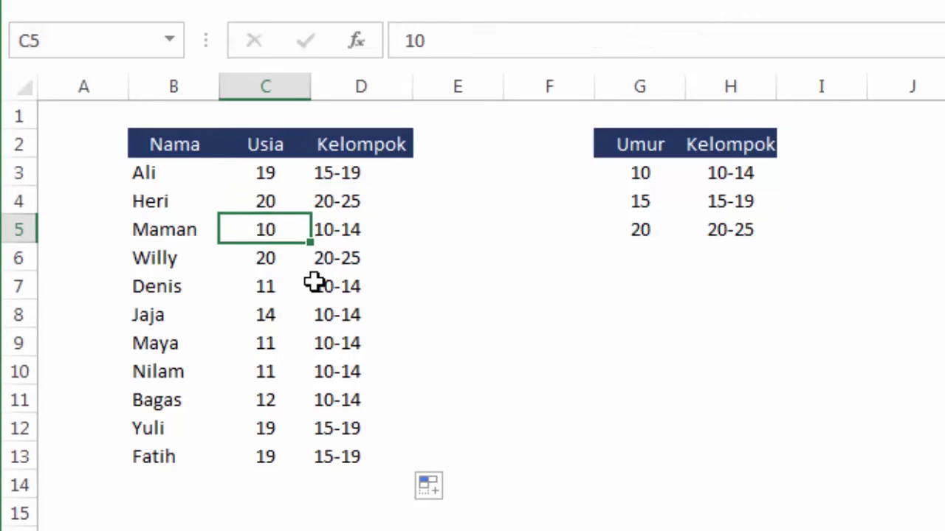
{"action": "left_click", "coordinate": [342, 236]}
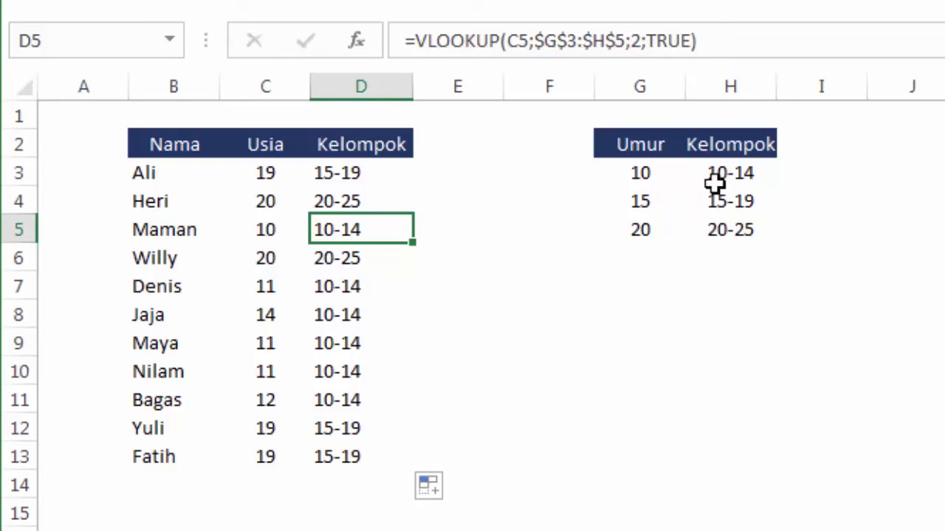
{"action": "left_click", "coordinate": [648, 345]}
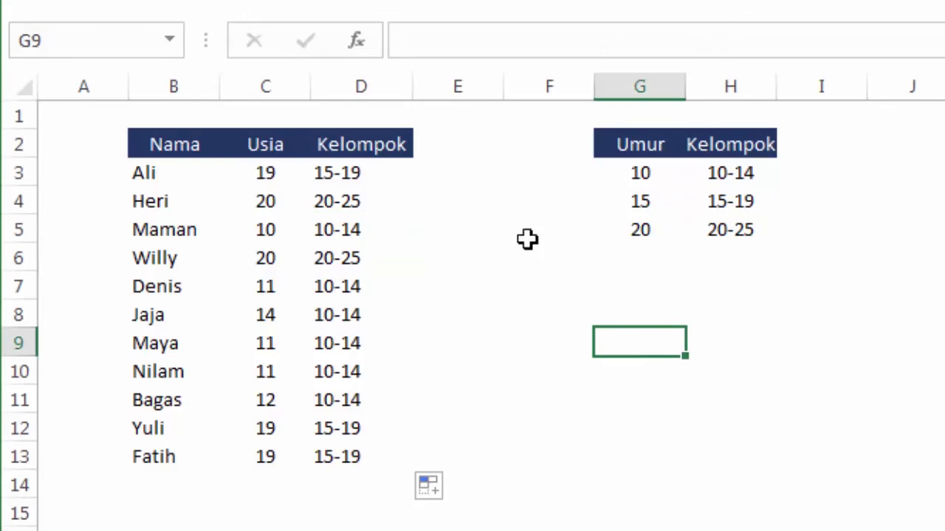
Step: Change the match type of the VLOOKUP in D3 to FALSE for an exact match
{"action": "double_click", "coordinate": [337, 174]}
{"action": "left_click_drag", "start_coordinate": [559, 174], "coordinate": [635, 180]}
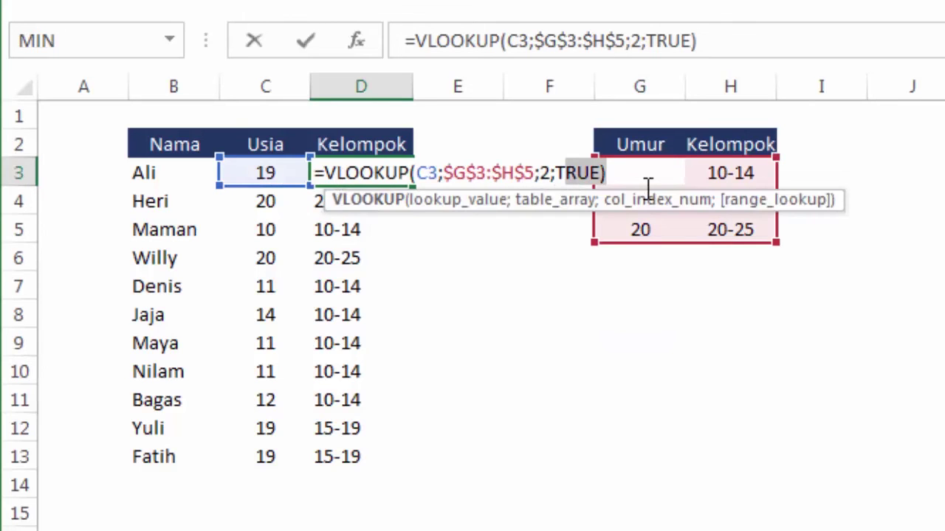
{"action": "key", "text": "BackSpace"}
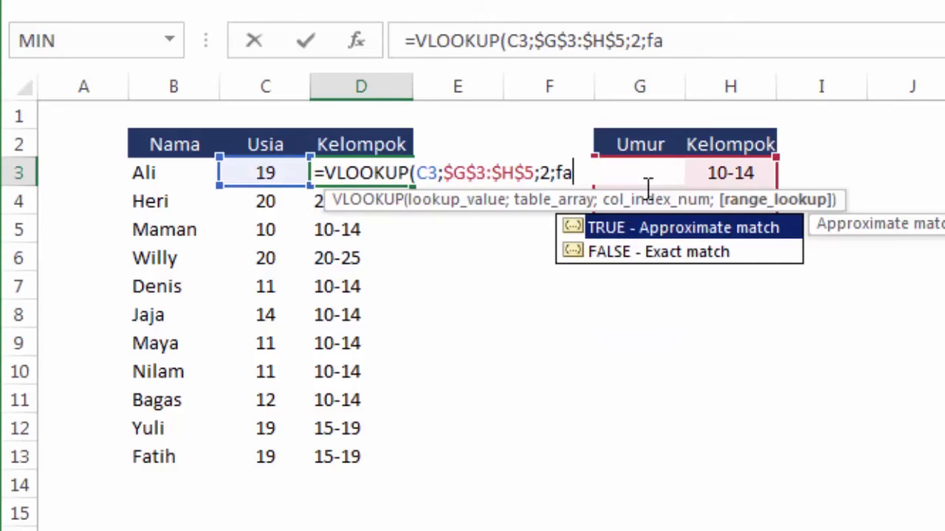
{"action": "type", "text": "false"}
{"action": "key", "text": "Return"}
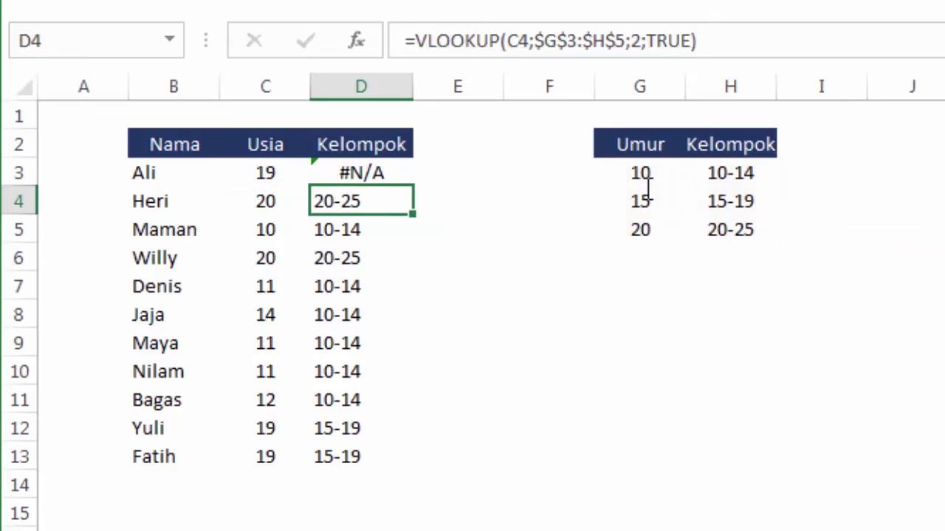
Step: Compare the exact-match result in D3 with the age in C3 and the Umur values in G3:G5
{"action": "left_click", "coordinate": [361, 167]}
{"action": "left_click", "coordinate": [390, 220]}
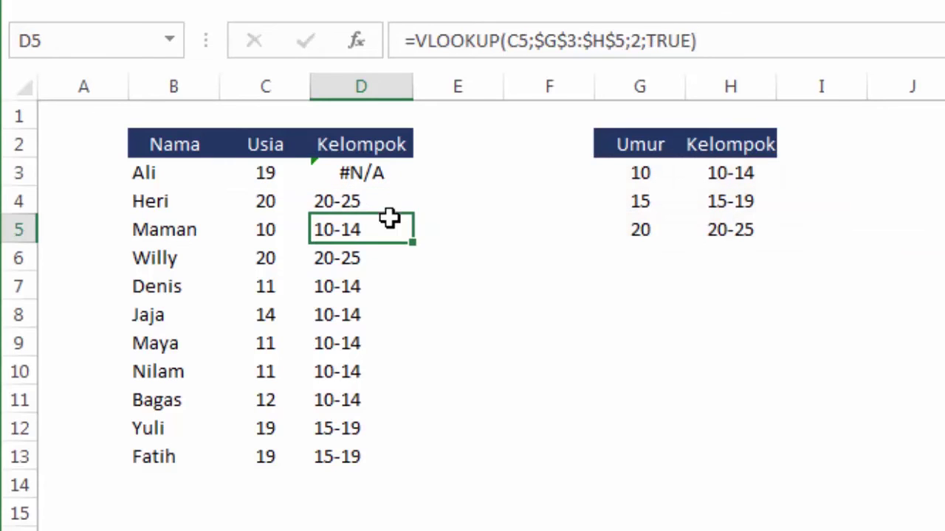
{"action": "left_click", "coordinate": [378, 178]}
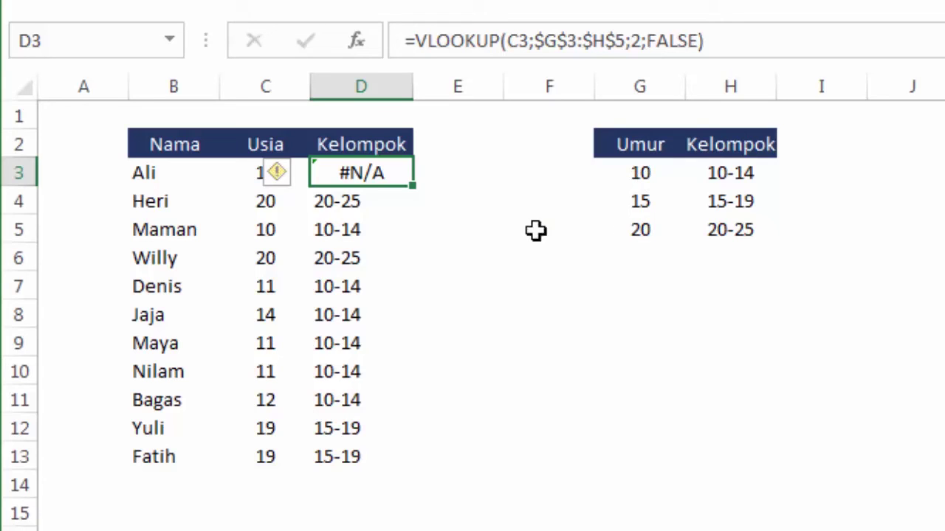
{"action": "left_click", "coordinate": [649, 228]}
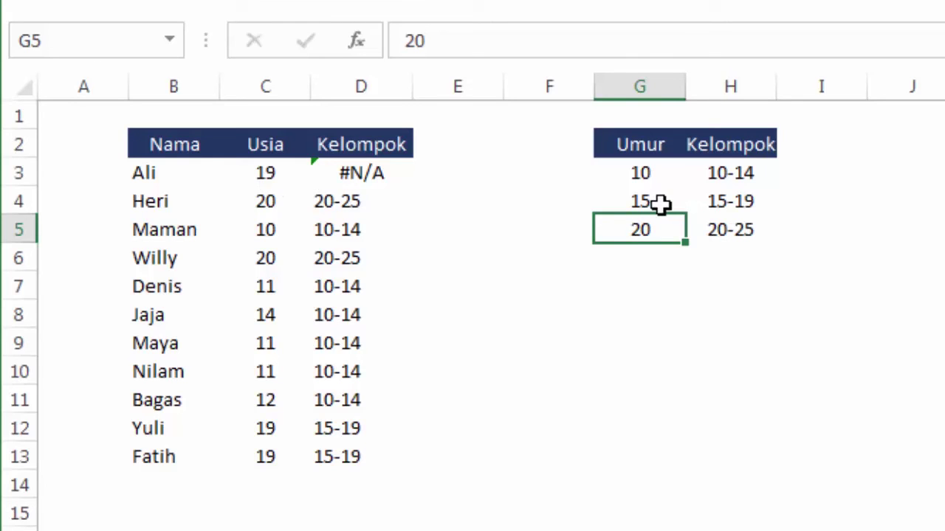
{"action": "left_click", "coordinate": [645, 176]}
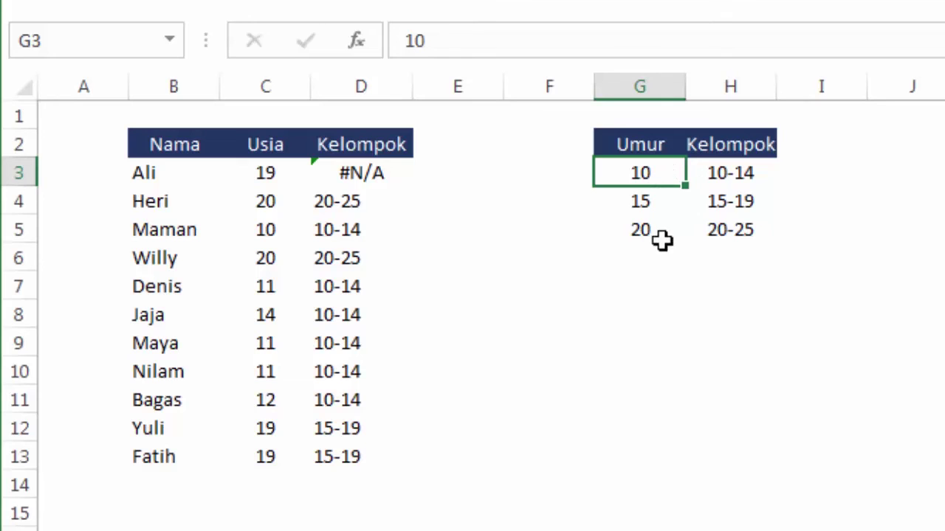
{"action": "left_click", "coordinate": [268, 179]}
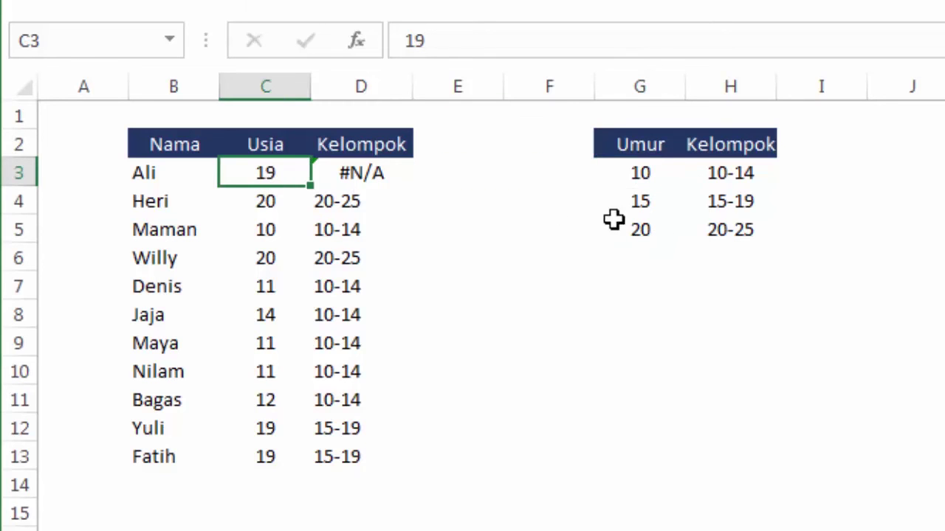
{"action": "left_click", "coordinate": [644, 204]}
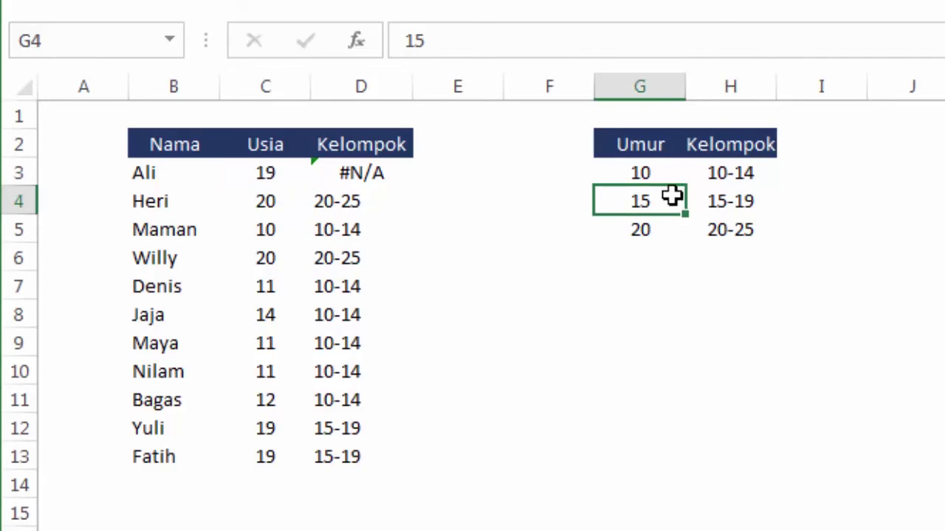
Step: Copy the exact-match VLOOKUP from D3 down the Kelompok column through D13
{"action": "left_click", "coordinate": [369, 179]}
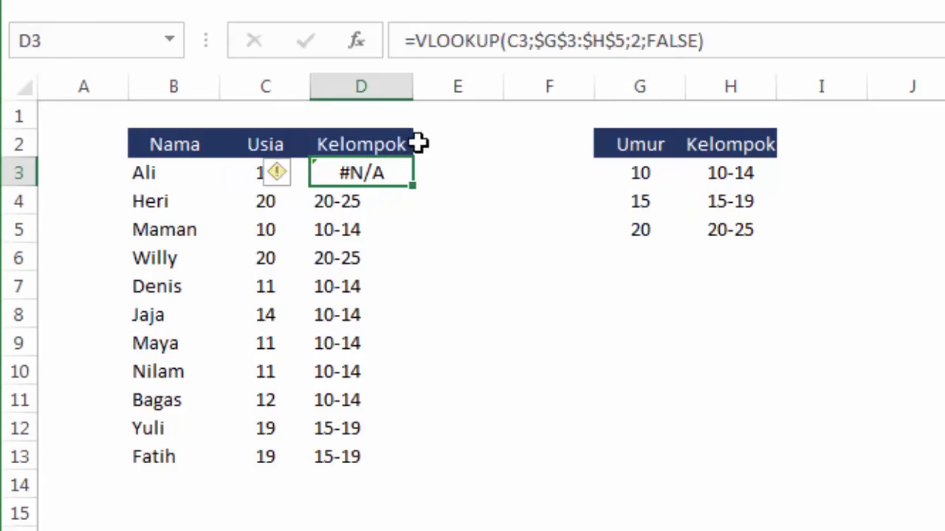
{"action": "double_click", "coordinate": [413, 190]}
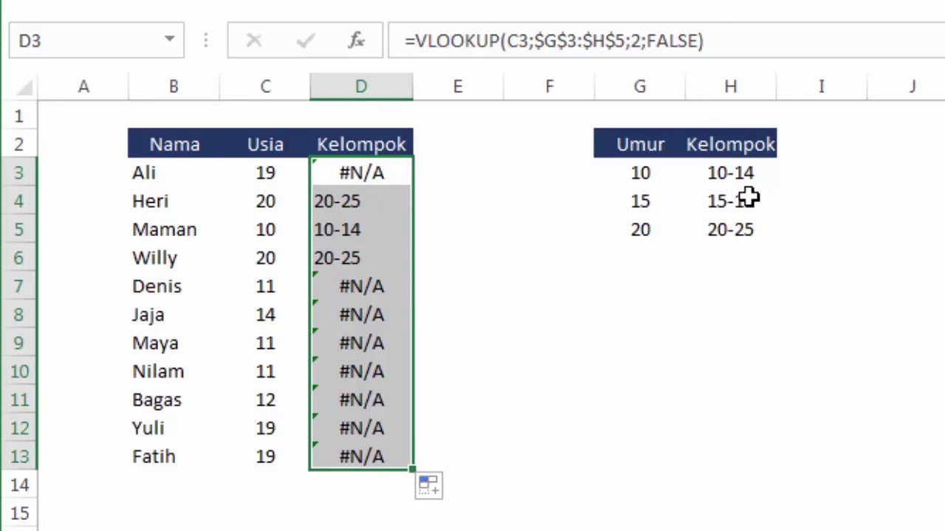
Step: Test the exact-match lookup in D7 with an age of 15 in C7 and undo the age change
{"action": "left_click", "coordinate": [270, 291]}
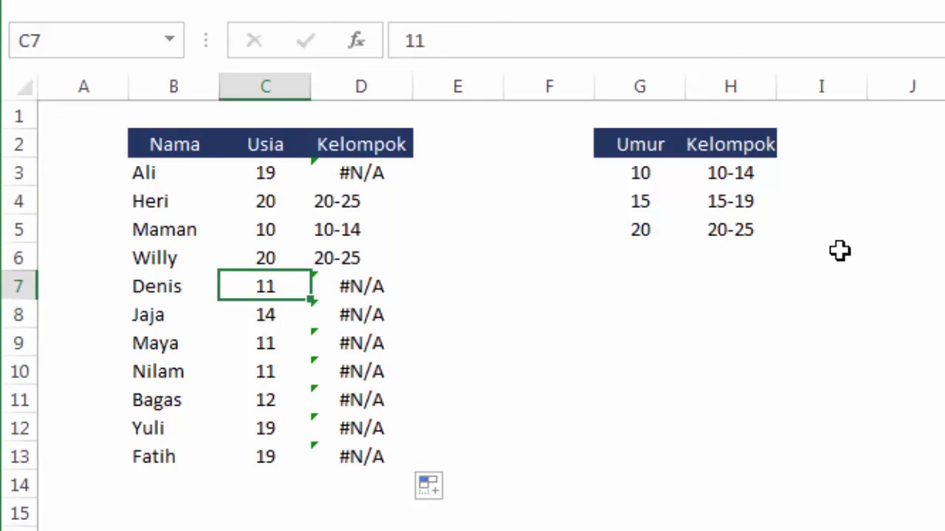
{"action": "type", "text": "15"}
{"action": "key", "text": "Return"}
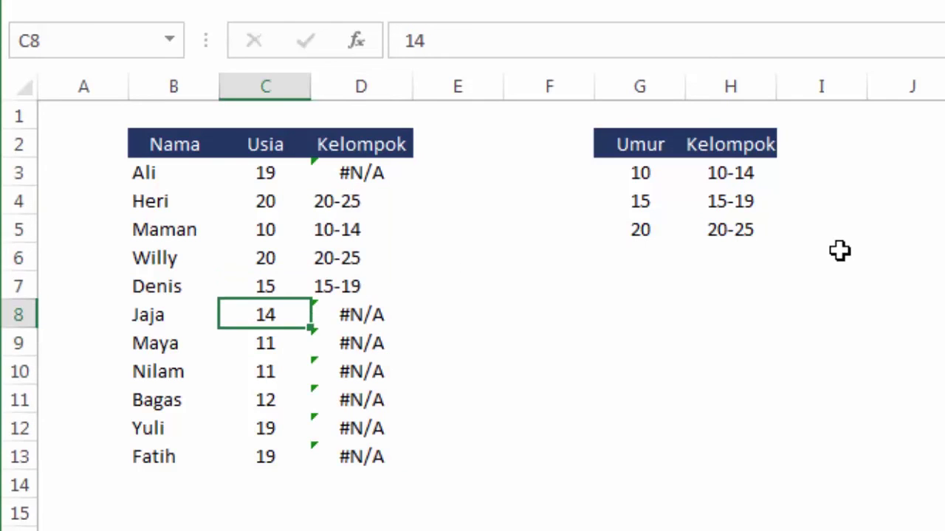
{"action": "left_click", "coordinate": [369, 289]}
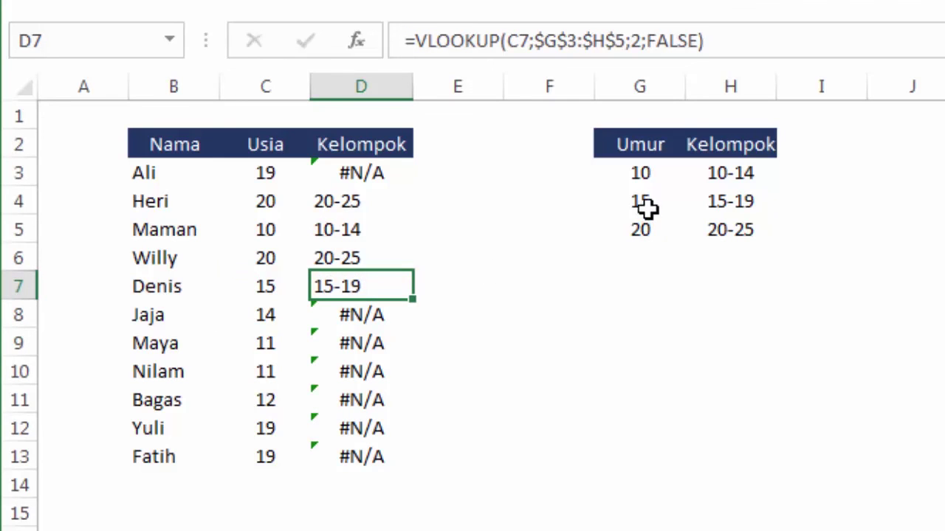
{"action": "key", "text": "ctrl+z"}
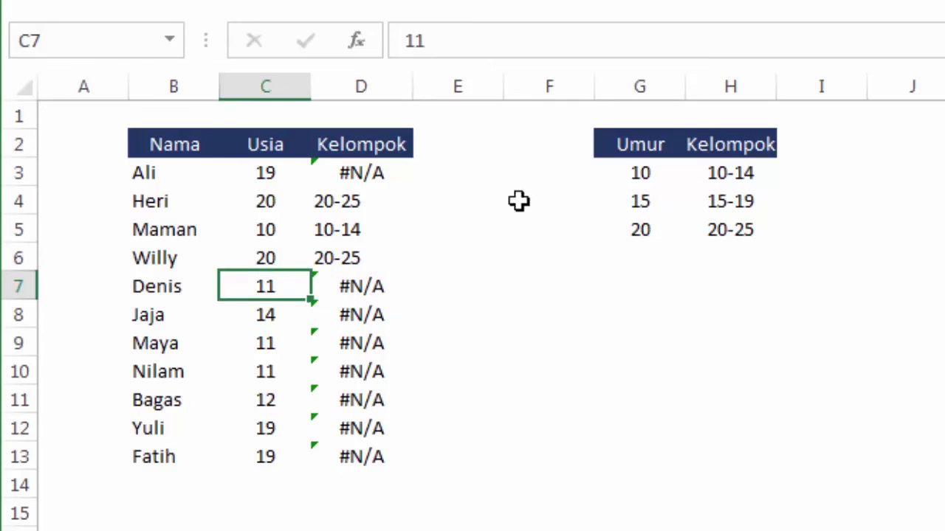
Step: Set the match type of the VLOOKUP in D3 to TRUE for an approximate match
{"action": "left_click", "coordinate": [382, 182]}
{"action": "double_click", "coordinate": [387, 176]}
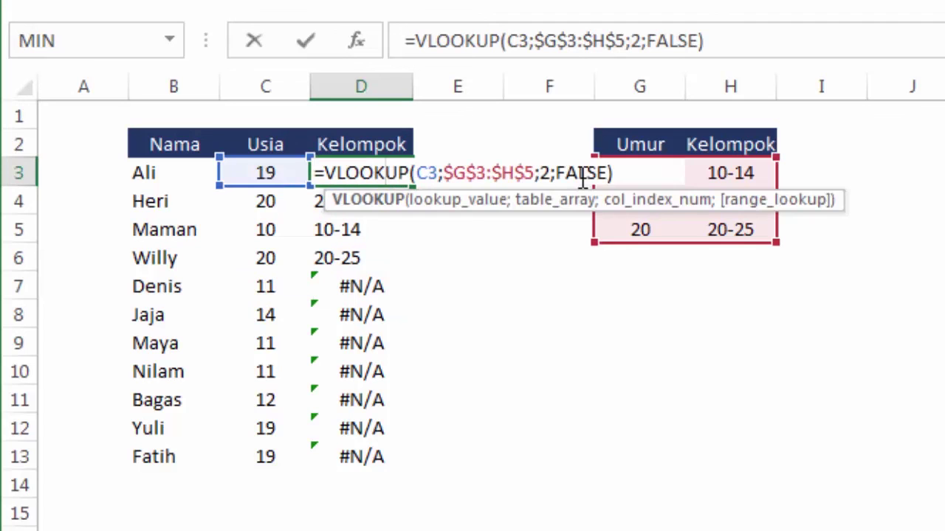
{"action": "left_click_drag", "start_coordinate": [559, 175], "coordinate": [676, 183]}
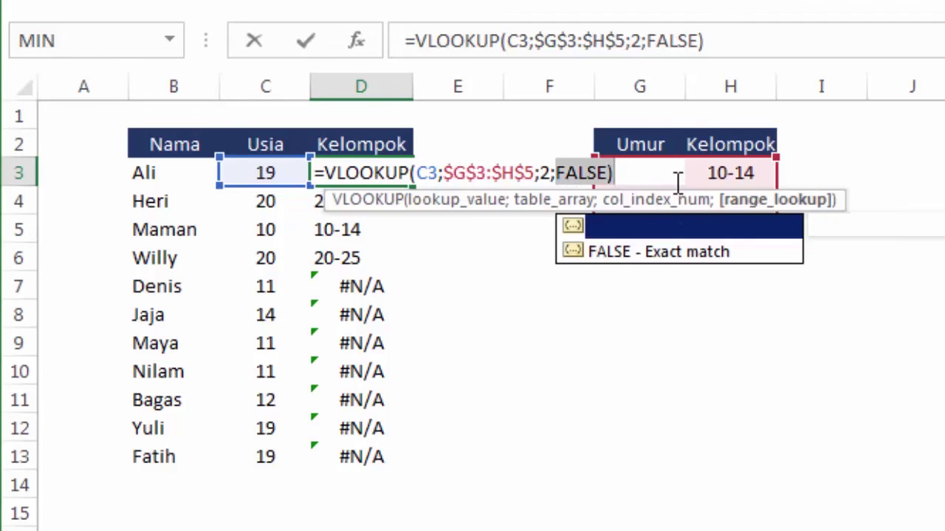
{"action": "type", "text": "tru"}
{"action": "key", "text": "Tab"}
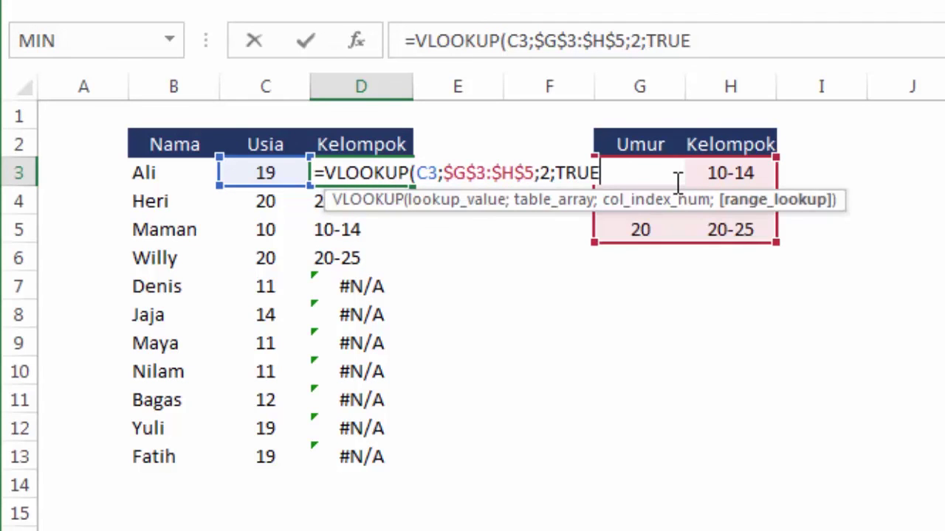
{"action": "key", "text": "Return"}
Step: Copy the approximate-match VLOOKUP from D3 down the Kelompok column through D13
{"action": "left_click", "coordinate": [398, 173]}
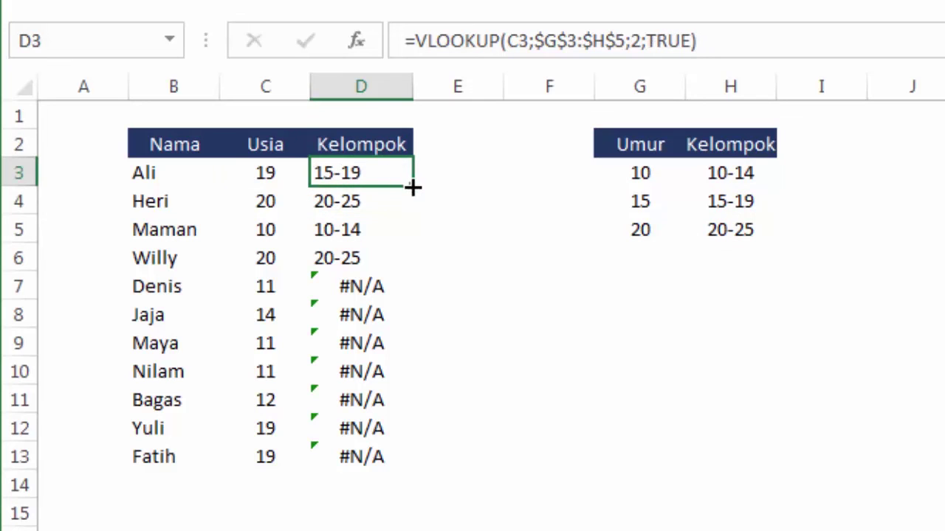
{"action": "left_click_drag", "start_coordinate": [414, 185], "coordinate": [416, 476]}
{"action": "left_click", "coordinate": [572, 203]}
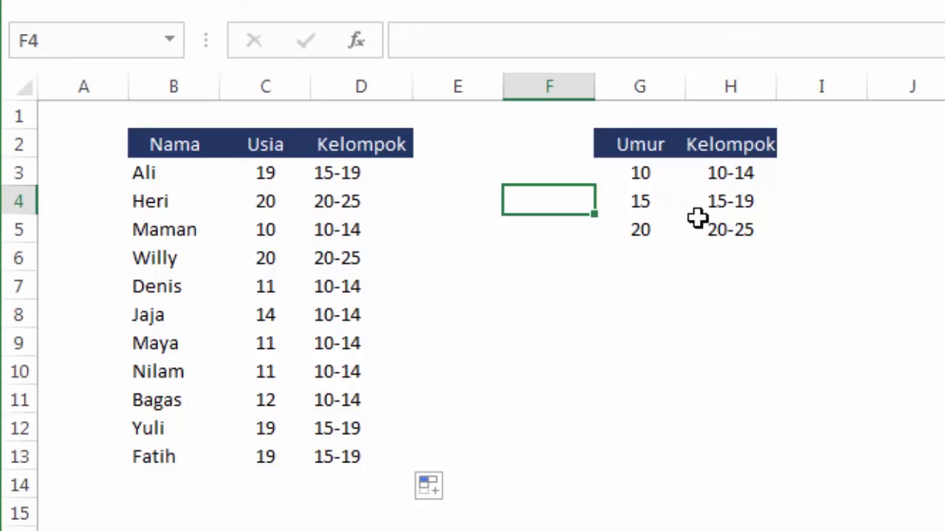
{"action": "left_click", "coordinate": [513, 353]}
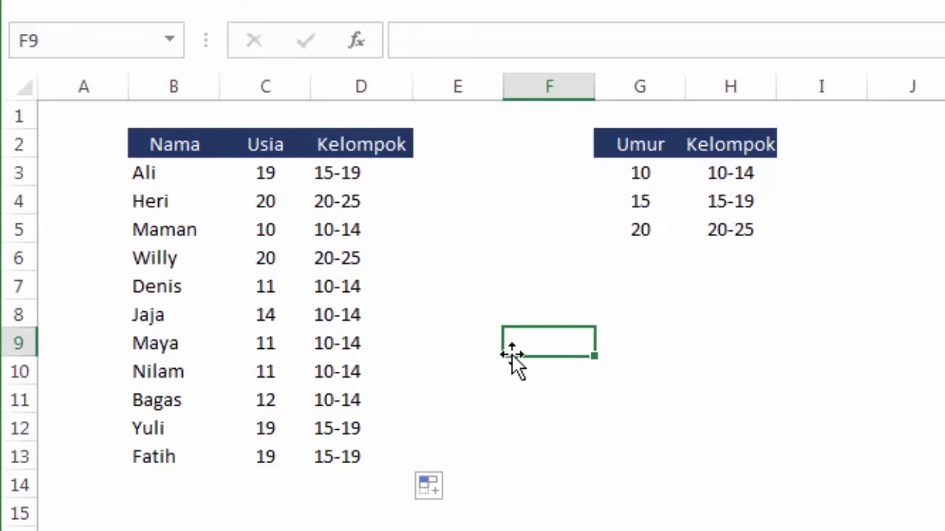